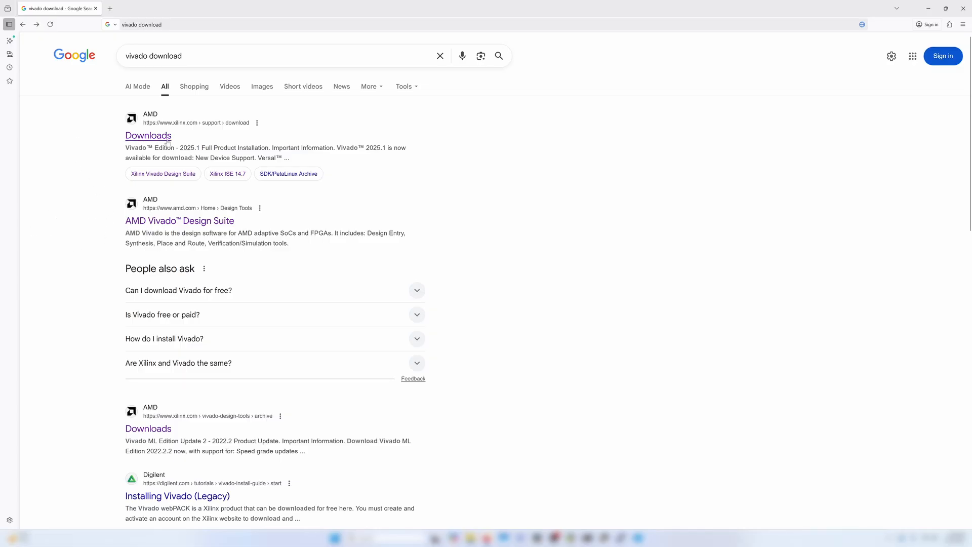
Step: Open the AMD Vivado Design Suite result, follow the free Standard Edition link and examine the edition feature comparison
left_click(167, 224)
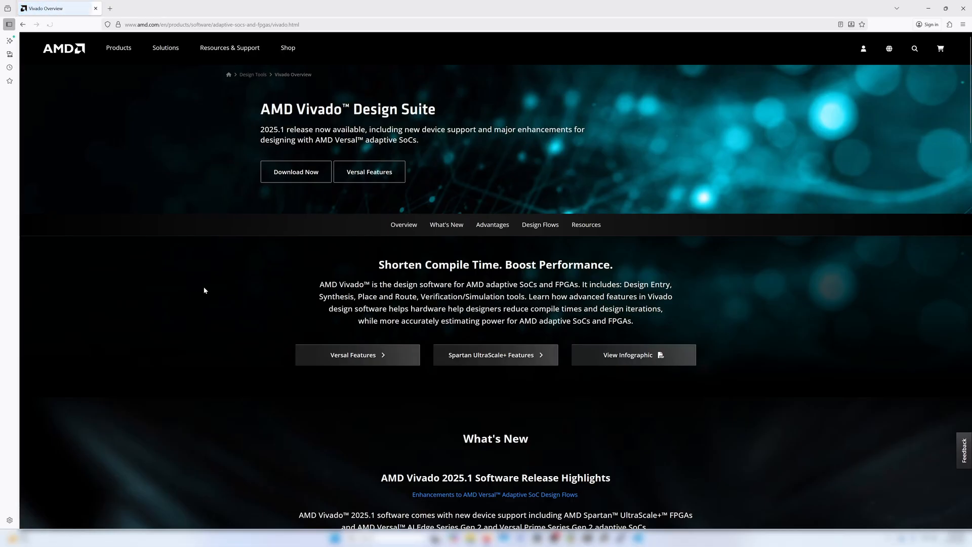
scroll(234, 270, "down", 20)
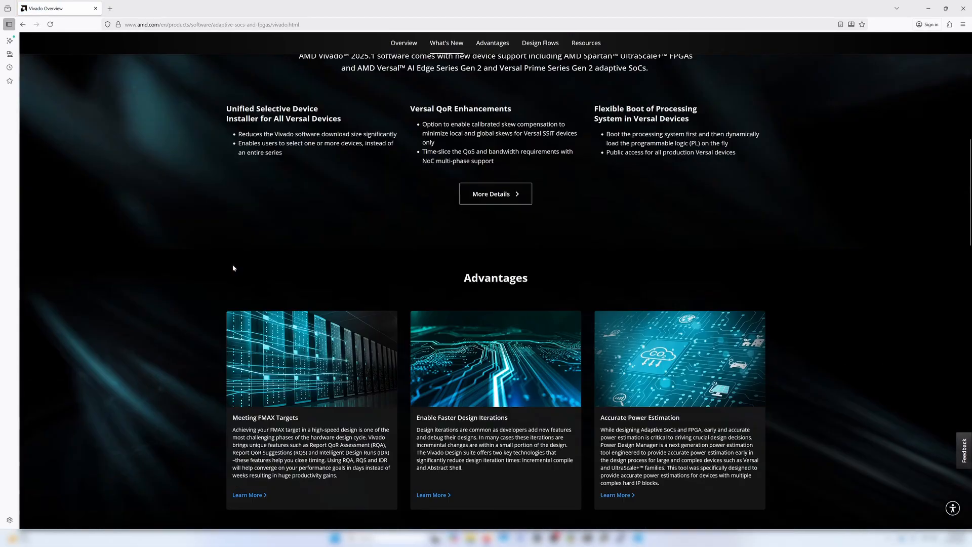
scroll(239, 268, "up", 7)
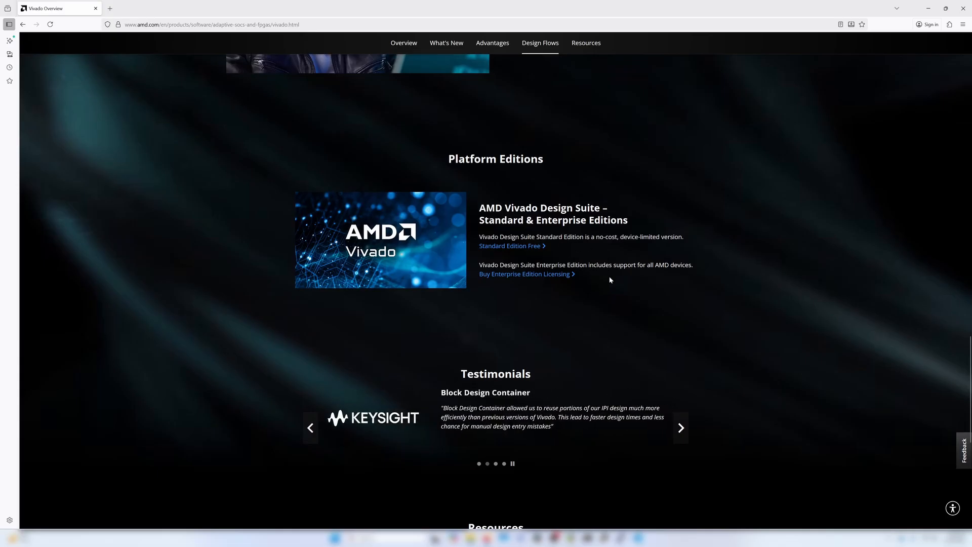
left_click(535, 248)
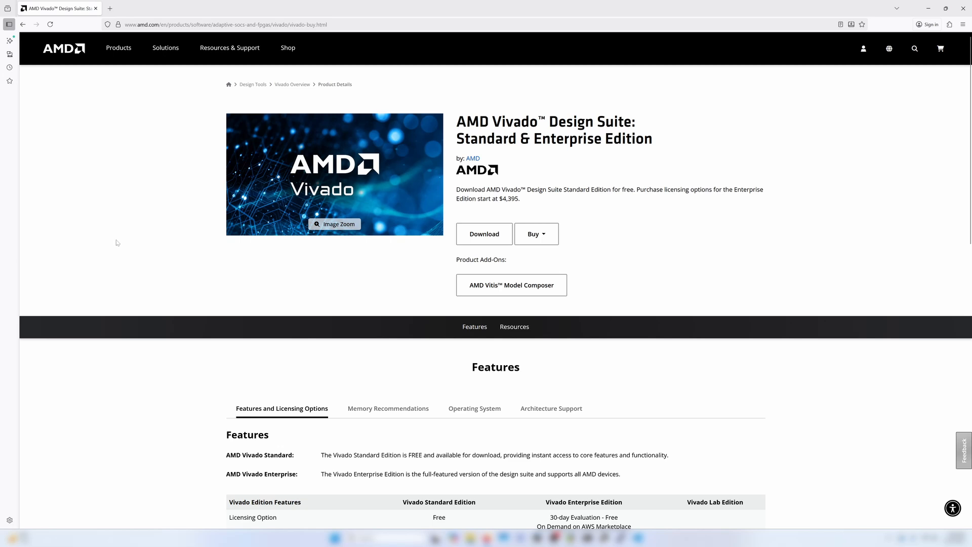
scroll(117, 243, "down", 6)
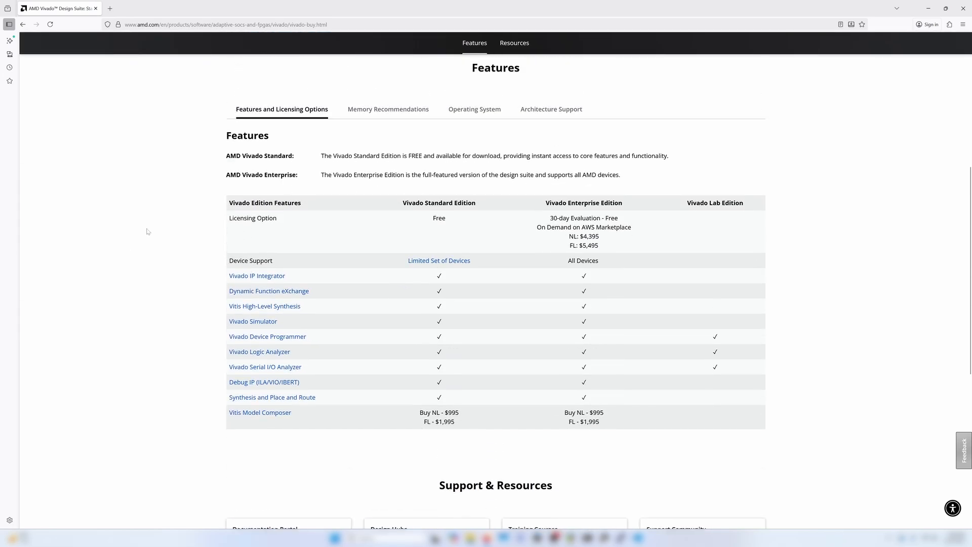
scroll(147, 232, "up", 1)
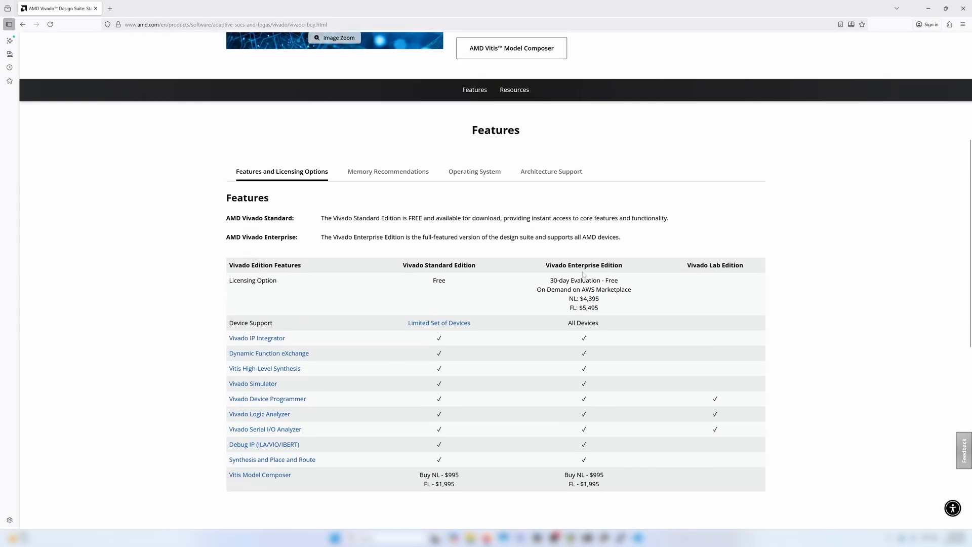
Step: Open the Standard Edition's limited device set and examine the Architecture Support table, especially the supported Zynq 7000 SoC parts
left_click(448, 325)
scroll(207, 297, "down", 3)
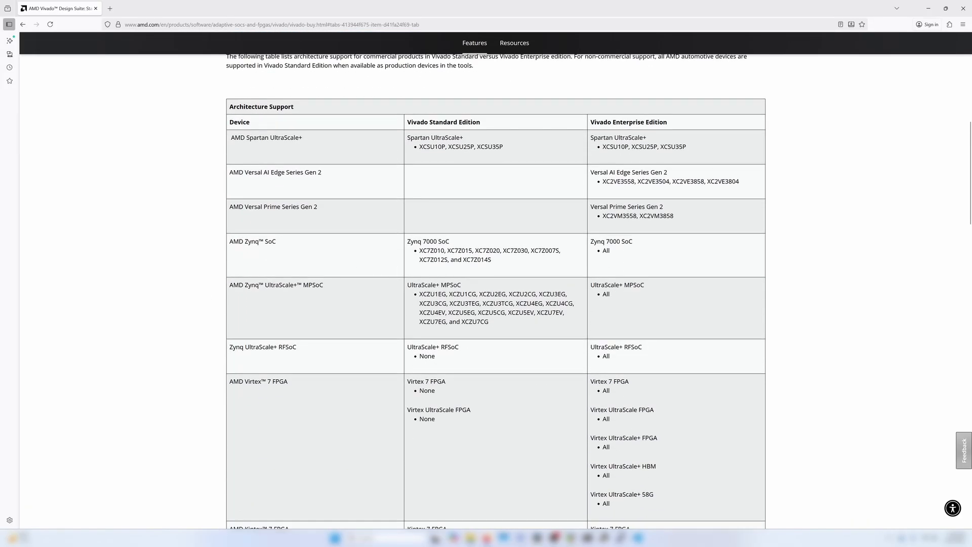
double_click(432, 250)
double_click(488, 250)
scroll(475, 163, "down", 3)
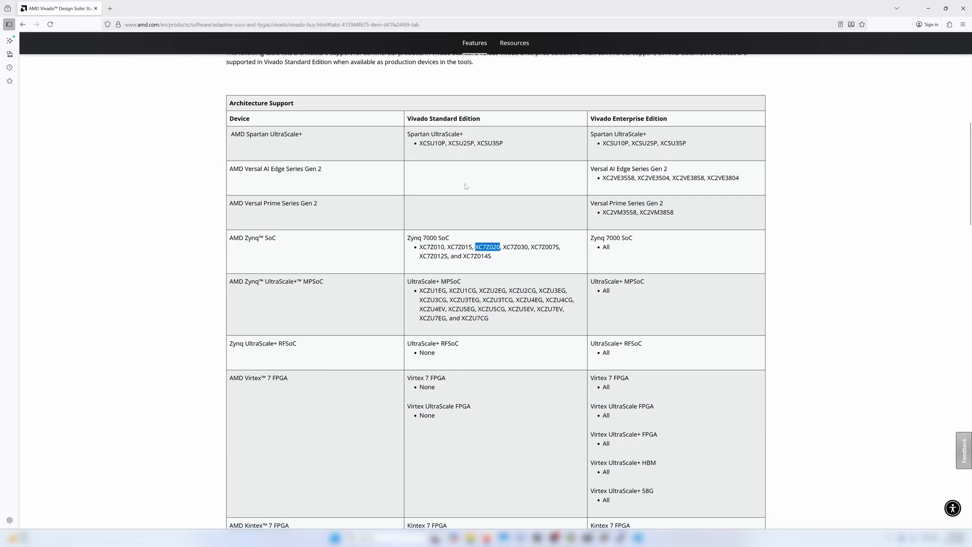
left_click(228, 169)
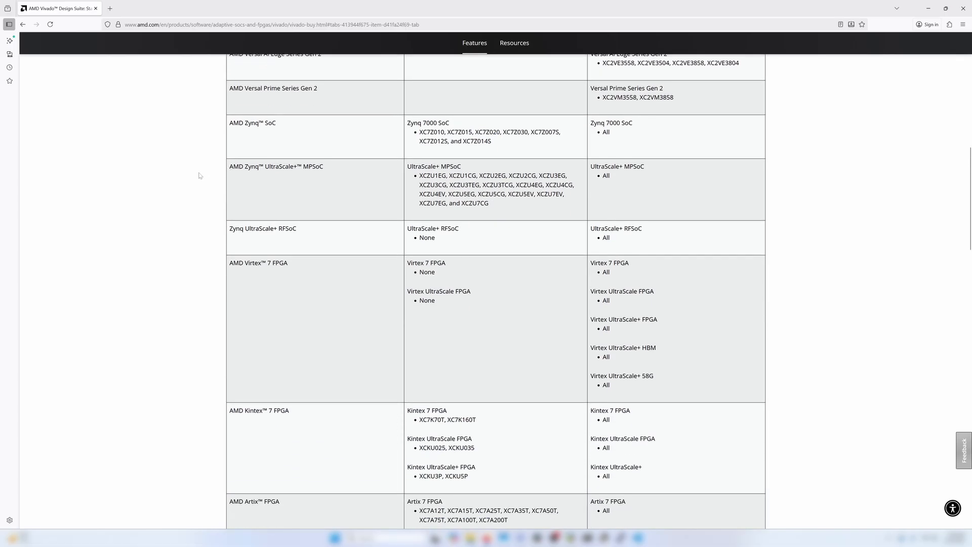
scroll(200, 176, "up", 2)
scroll(199, 176, "up", 1)
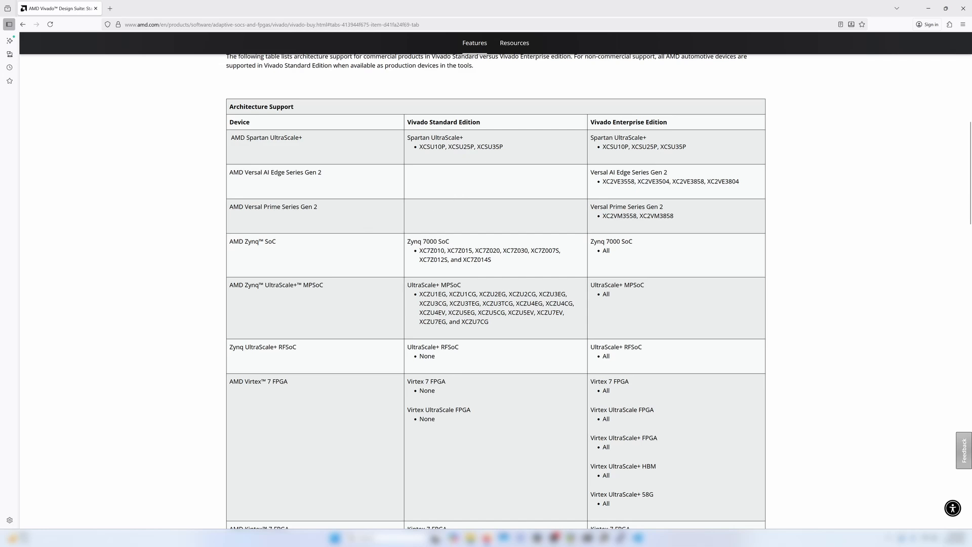
scroll(430, 302, "up", 8)
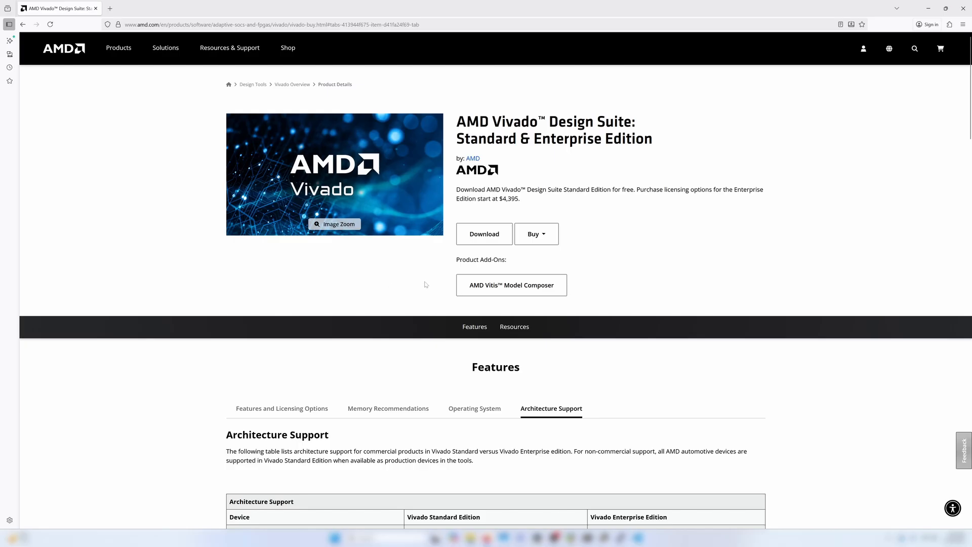
scroll(425, 284, "down", 4)
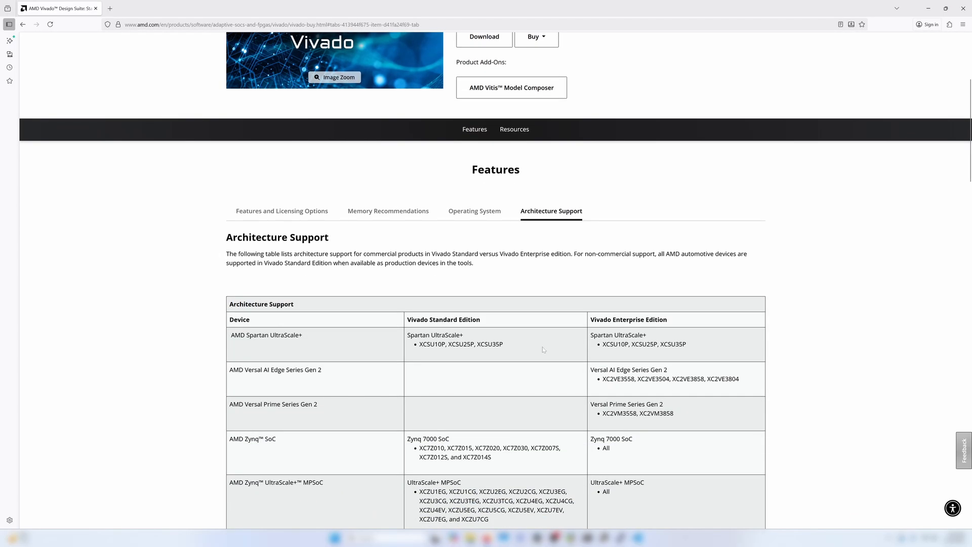
scroll(543, 349, "up", 4)
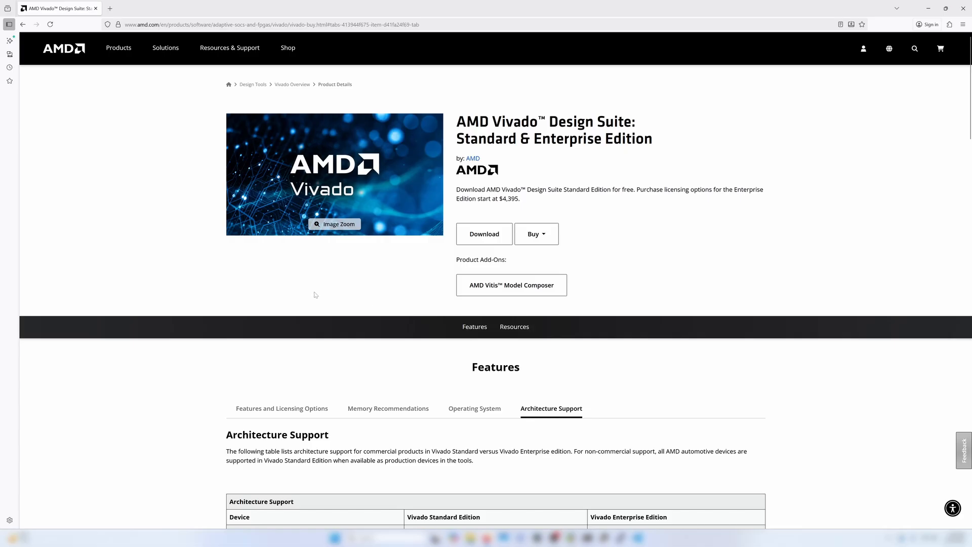
scroll(144, 216, "down", 5)
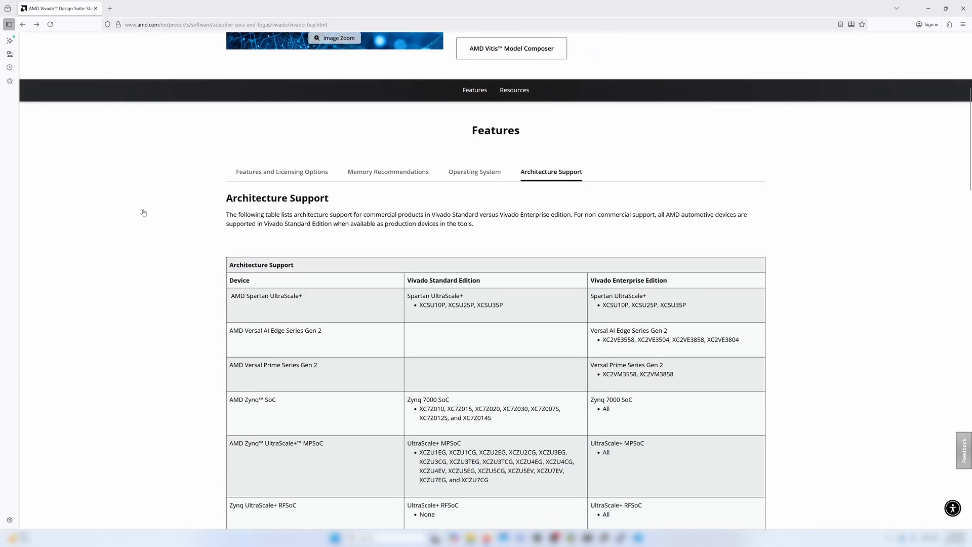
Step: Return to the search results, open the Xilinx Downloads page and expand release 2023.2 in the Vivado Archive
key("alt+Left")
key("alt+Left")
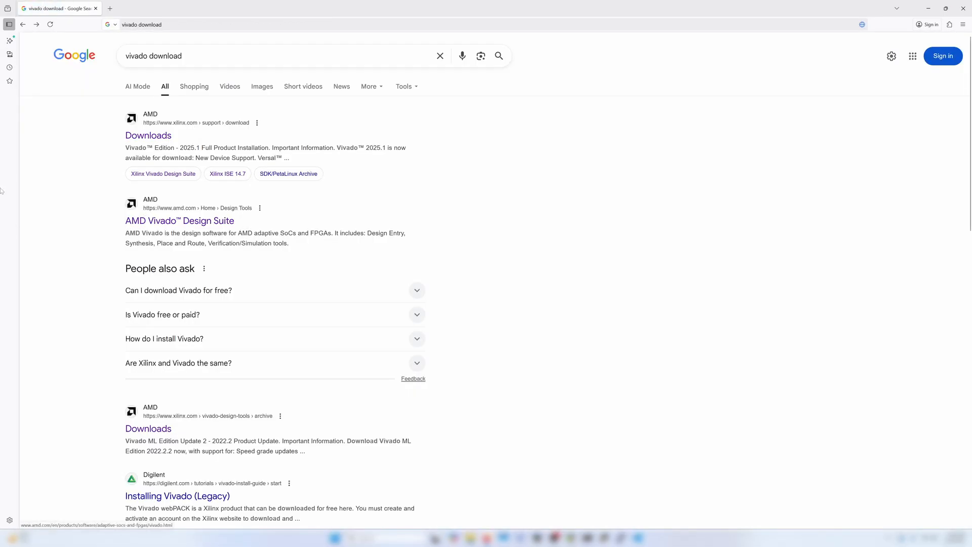
left_click(147, 136)
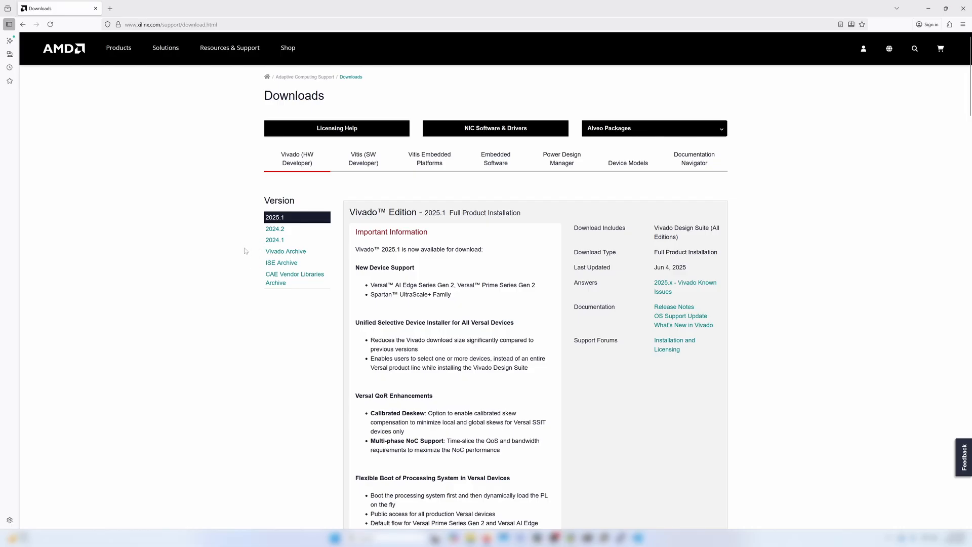
left_click(296, 257)
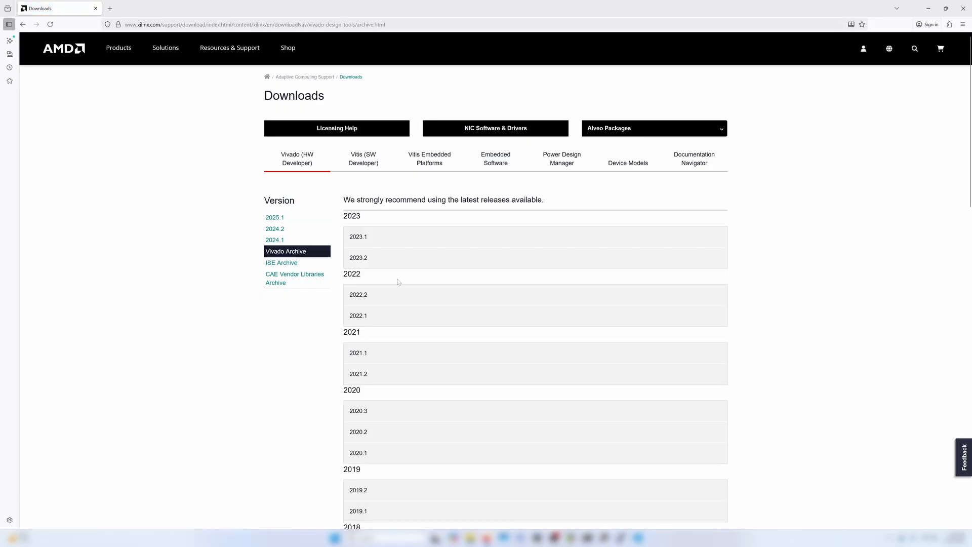
left_click(424, 263)
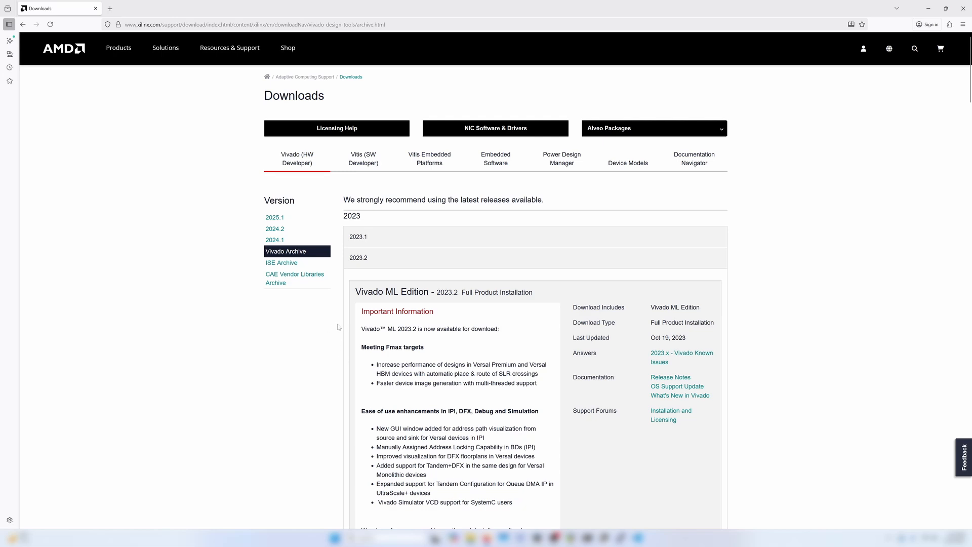
Step: Download the AMD Unified Installer for FPGAs & Adaptive SoCs 2023.2 Windows Self Extracting Web Installer
scroll(334, 329, "down", 2)
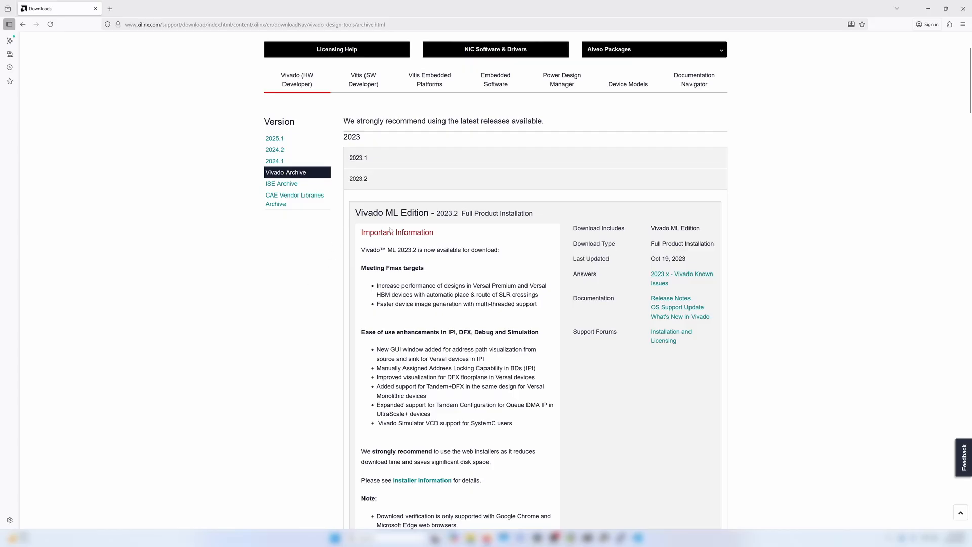
scroll(308, 320, "down", 2)
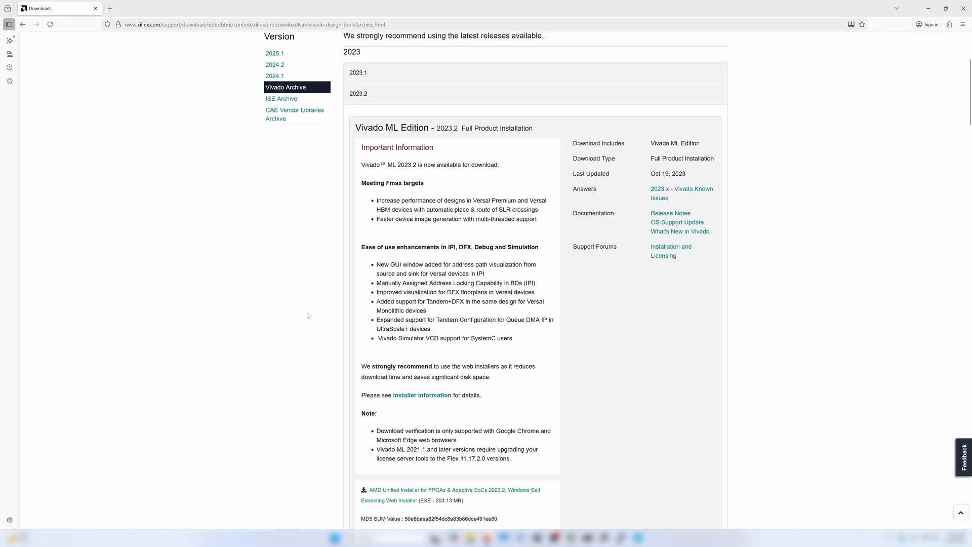
scroll(309, 310, "down", 6)
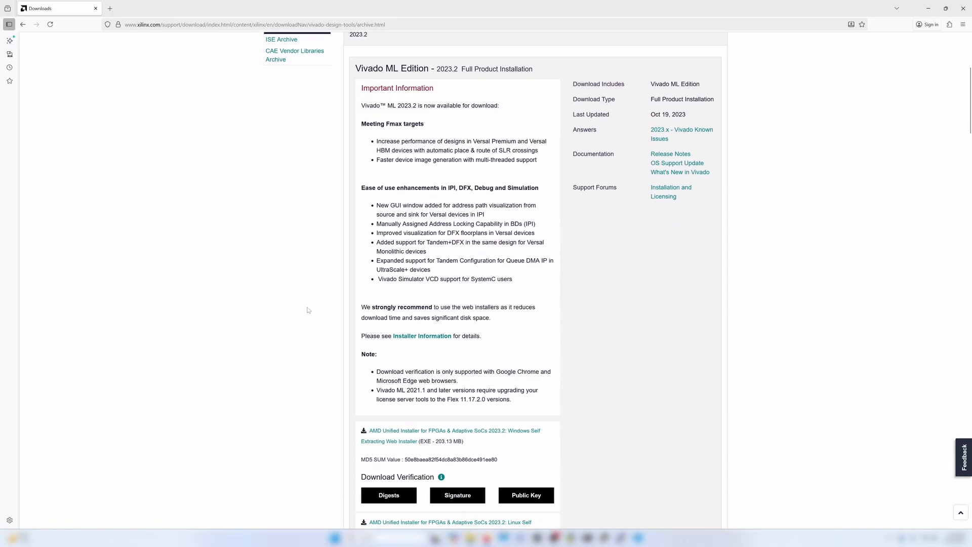
scroll(324, 294, "down", 1)
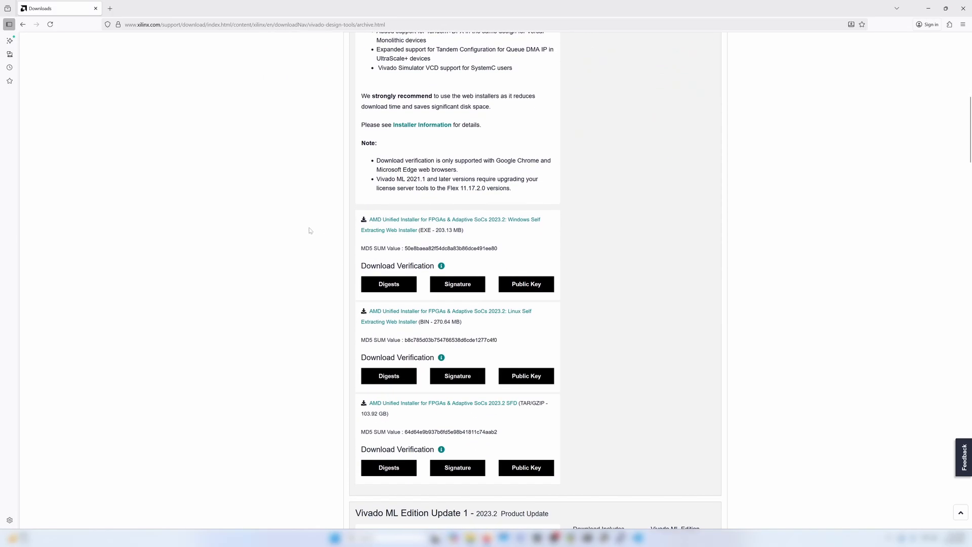
scroll(303, 238, "down", 1)
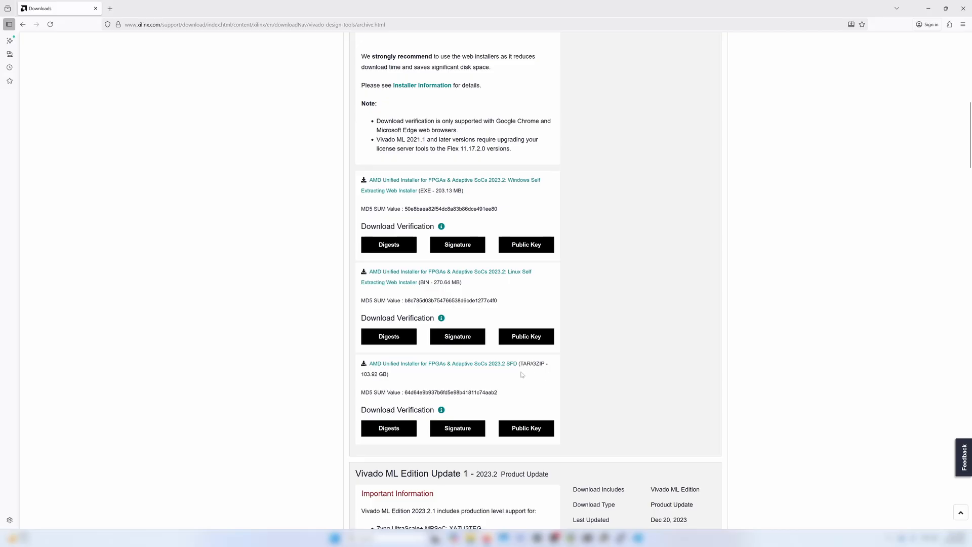
left_click_drag(361, 374, 384, 375)
left_click(423, 380)
left_click(400, 191)
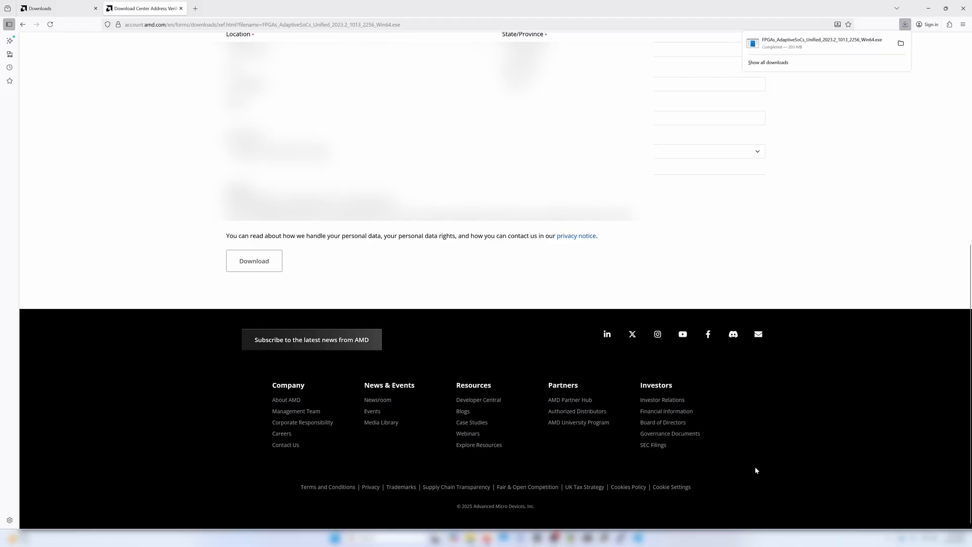
Step: Return to the Downloads page and check the MD5 sum listed for the 2023.2 Windows web installer
left_click(56, 8)
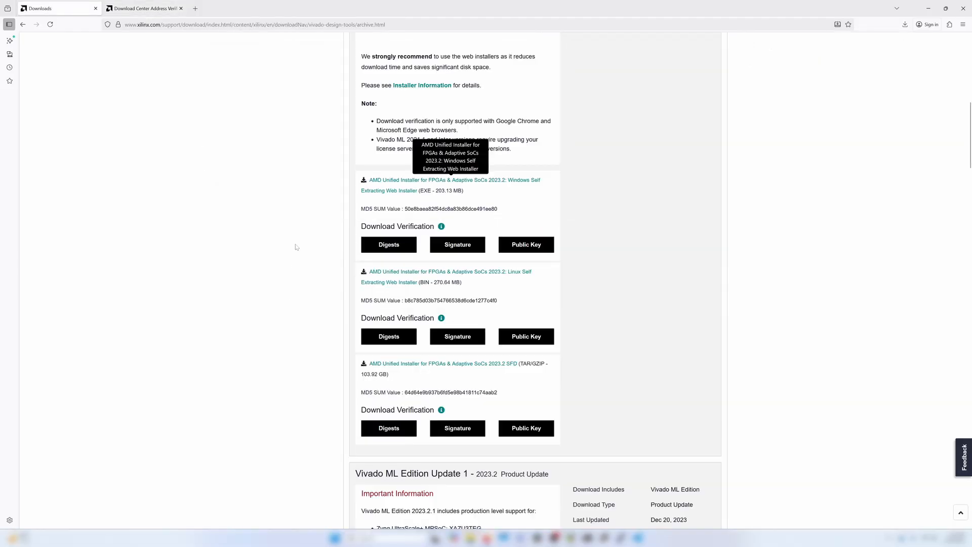
double_click(451, 208)
left_click(314, 215)
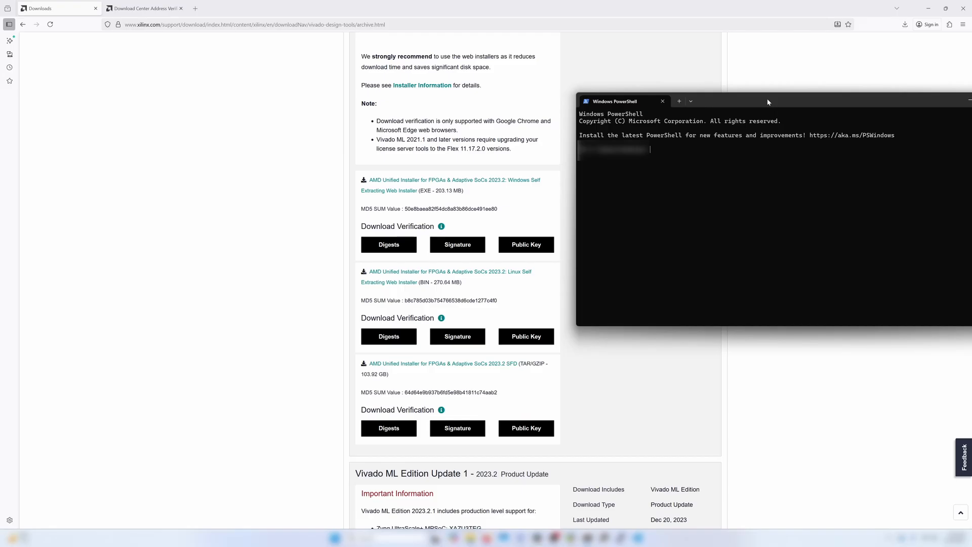
Step: Switch to Windows PowerShell and change to the Downloads folder with cd .\Downloads\
type("cd .\\Dow")
key("Tab")
type("q")
key("Return")
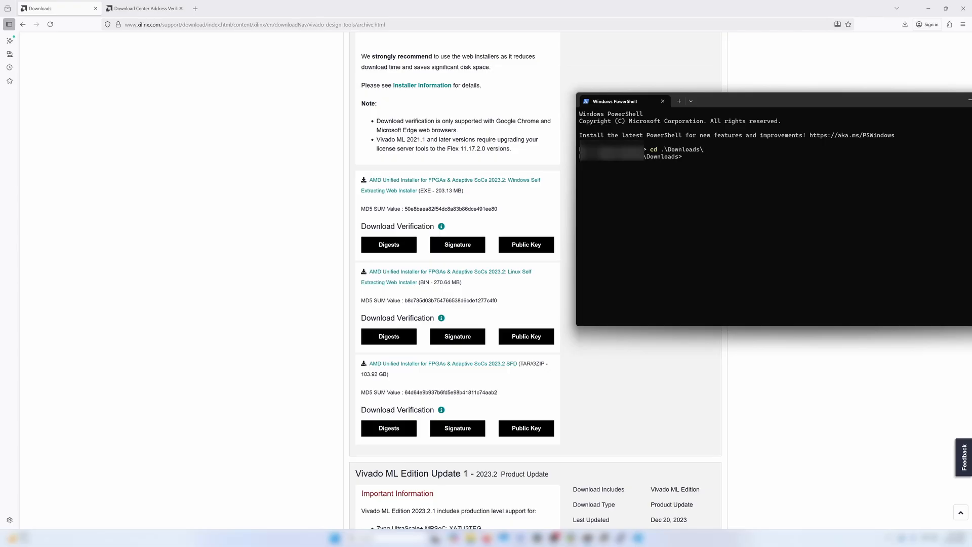
Step: Compute the installer's MD5 hash with certutil -hashfile .\FPGAs_AdaptiveSoCs_Unified_2023.2_1013_2256_Win64.exe MD5 and compare it with the published sum
type("certutil")
type("-hashfile")
type(".\\")
key("Tab")
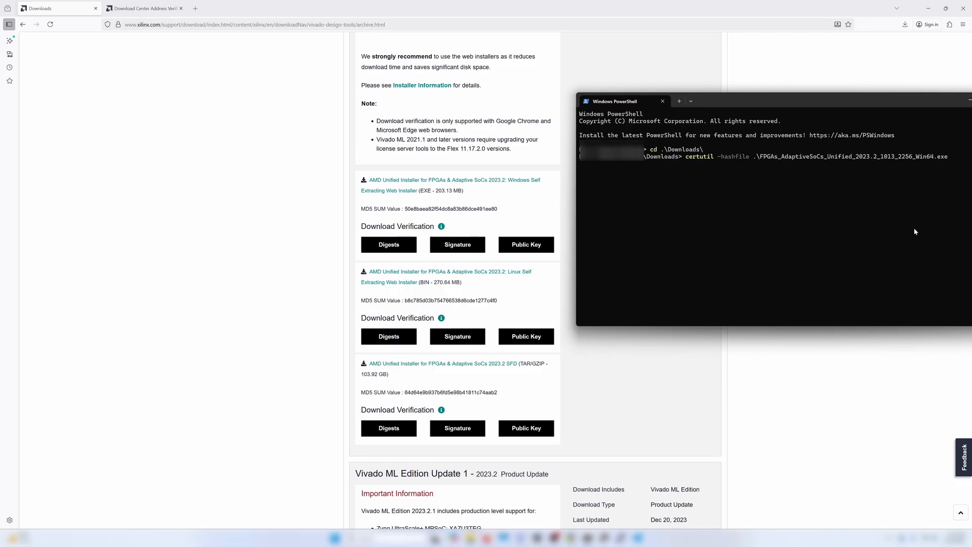
type("MD5")
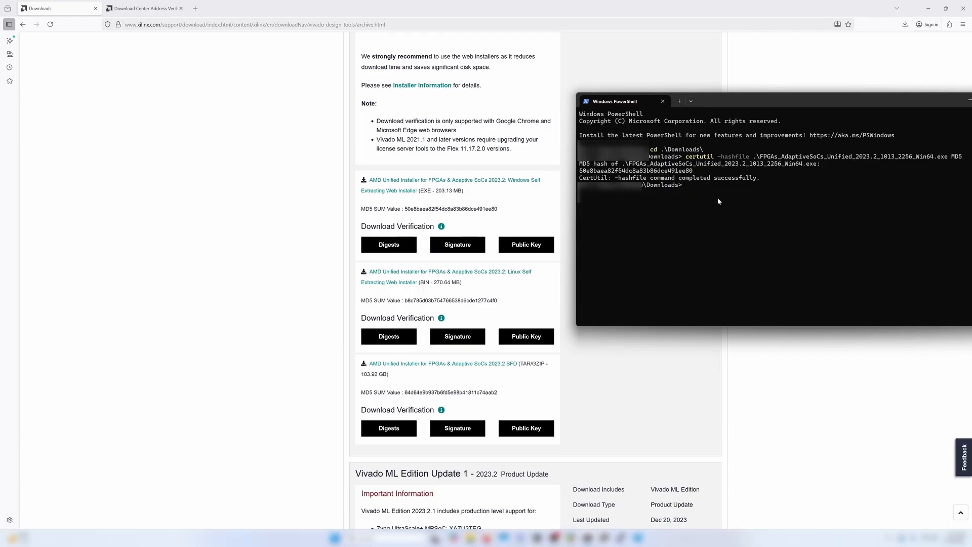
left_click(290, 210)
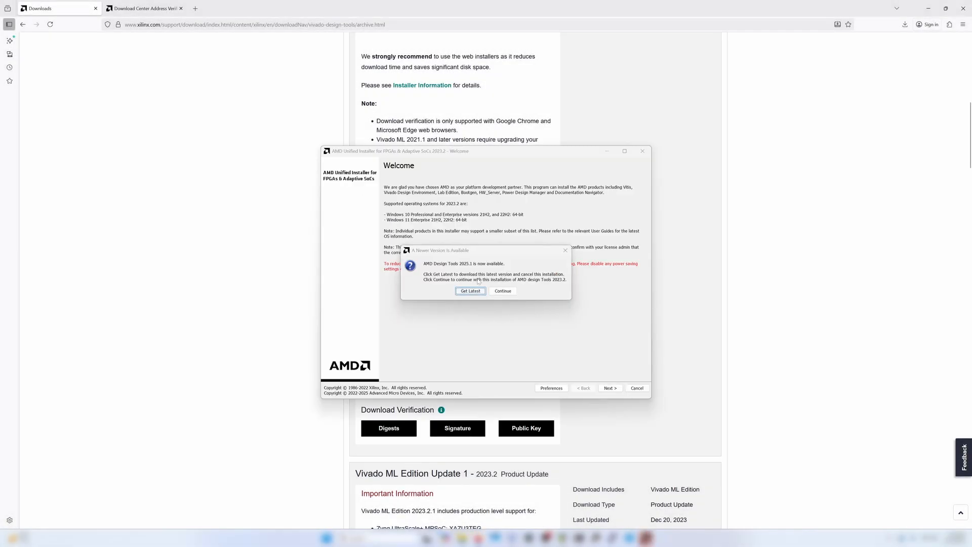
Step: In the AMD Unified Installer, continue with version 2023.2 instead of the latest release and choose Vitis as the product
left_click(507, 292)
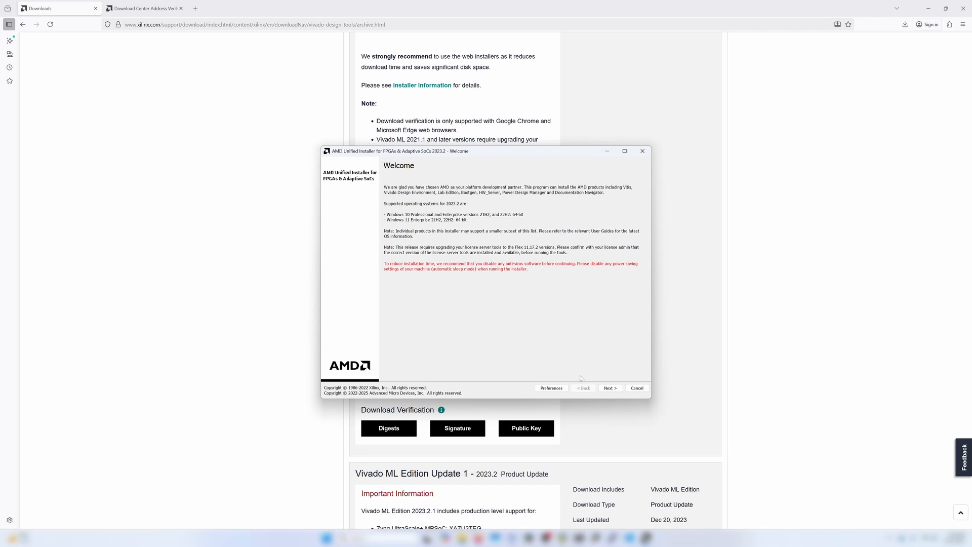
left_click(610, 388)
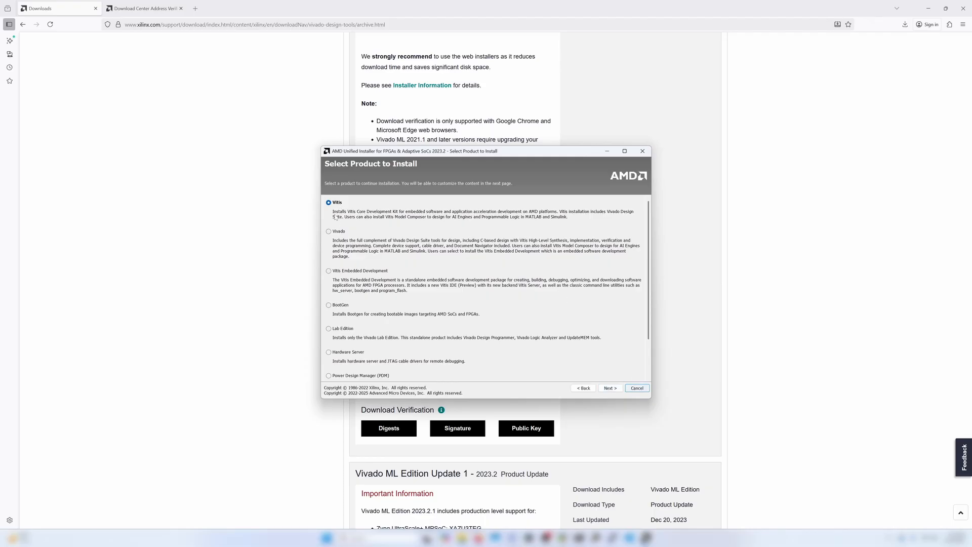
left_click(611, 388)
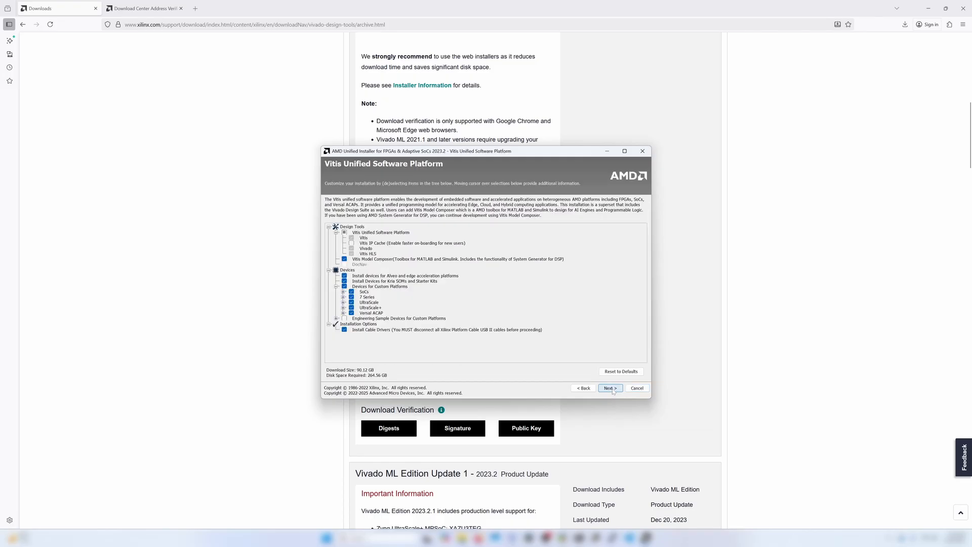
Step: Expand SoCs, deselect Zynq UltraScale+ RFSoC, Zynq UltraScale+ MPSoC, UltraScale+ and UltraScale, and select all four again
left_click(344, 292)
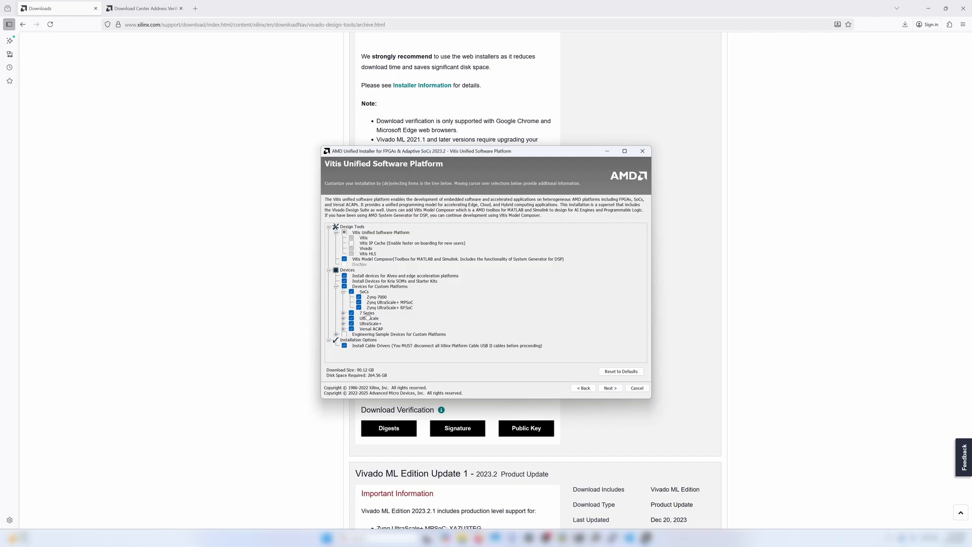
left_click(359, 307)
left_click(360, 303)
left_click(352, 324)
left_click(351, 318)
left_click(359, 302)
left_click(359, 308)
left_click(352, 318)
left_click(352, 323)
Step: Continue with the chosen tools and devices and accept all license agreements, including the third-party ones for Vivado and Model Composer
left_click(611, 388)
left_click(335, 326)
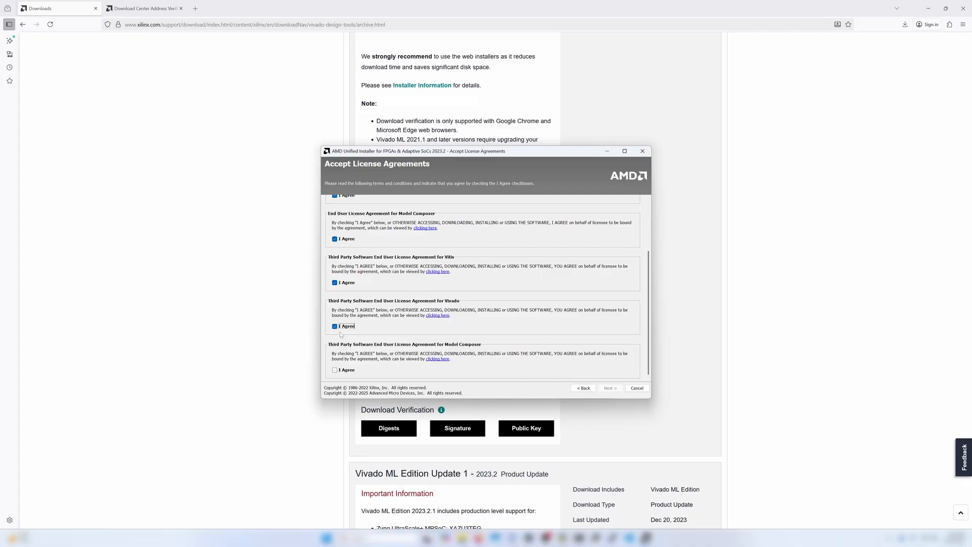
left_click(335, 370)
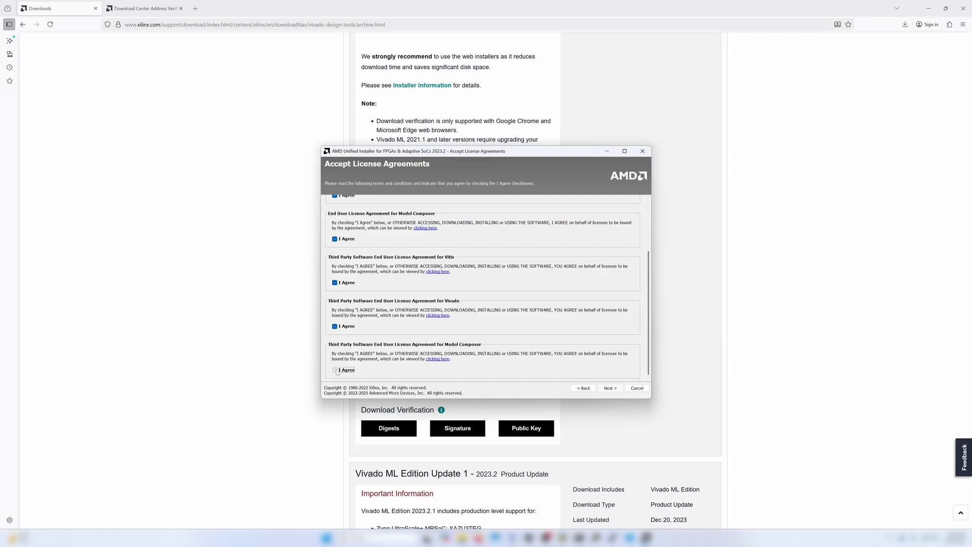
left_click(610, 388)
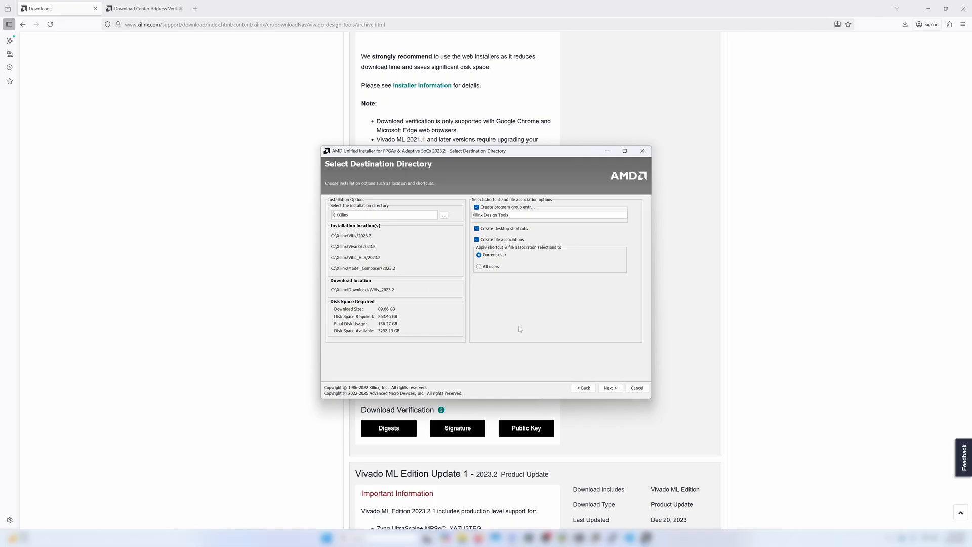
Step: Install into C:\Xilinx with program group, desktop shortcuts and file associations for the current user, and dismiss the completion message
left_click(609, 388)
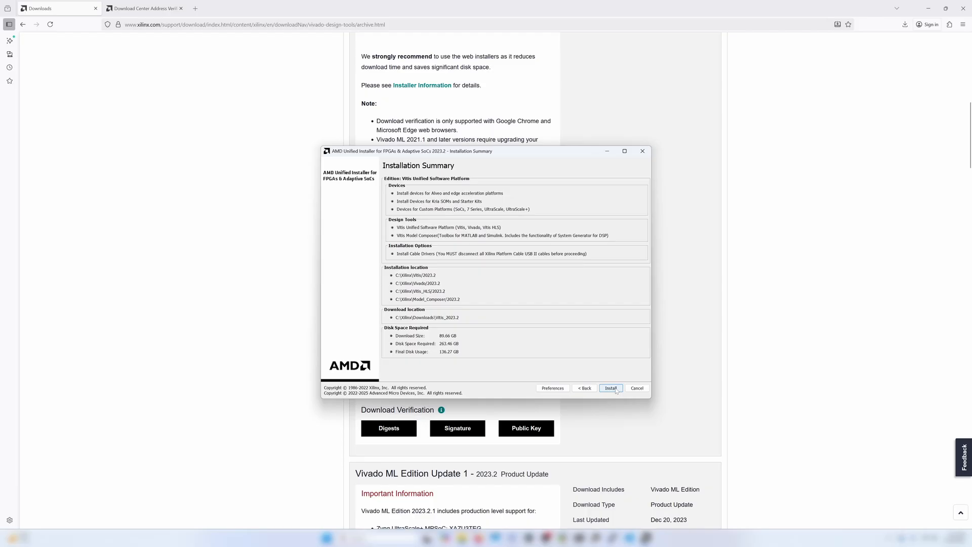
left_click(611, 389)
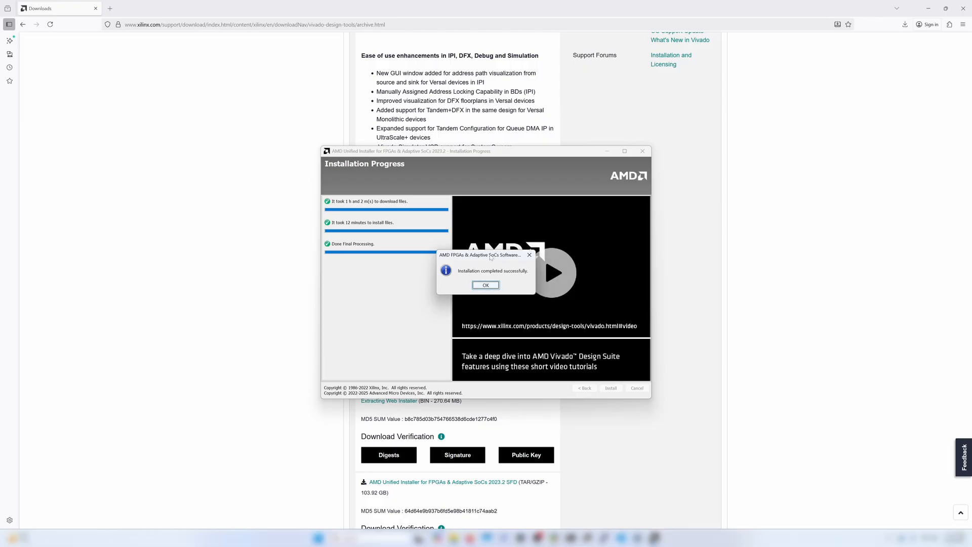
left_click(494, 285)
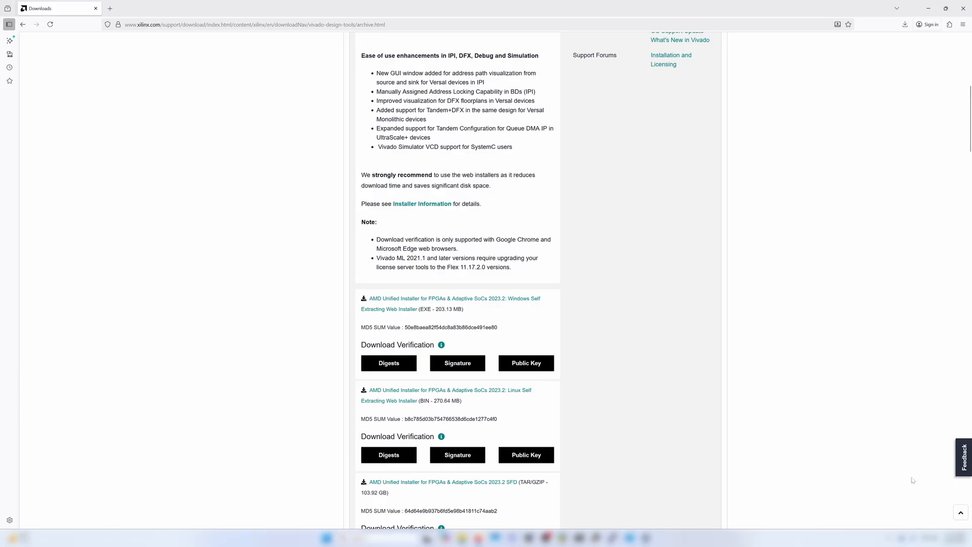
Step: Show the desktop, launch Vivado 2023.2 and maximize its window
key("super+d")
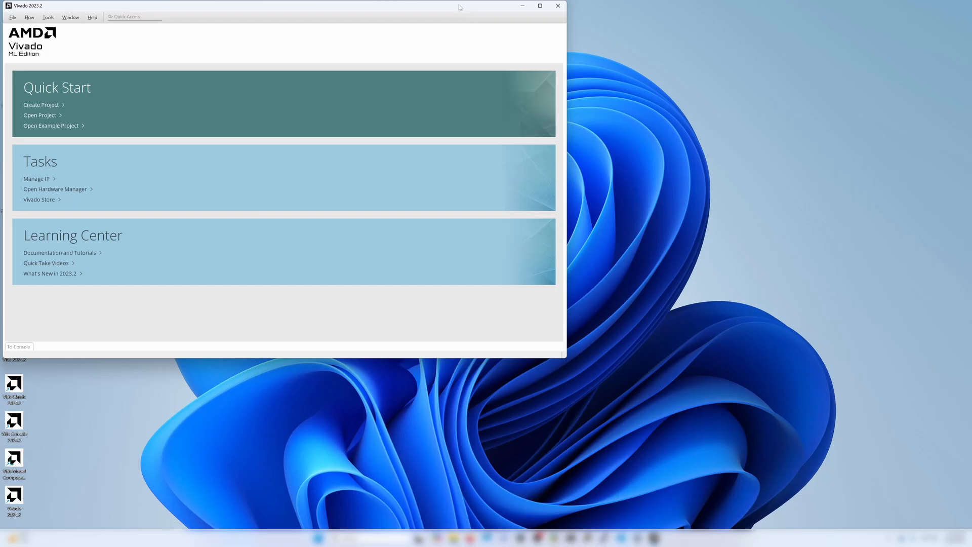
left_click_drag(460, 7, 296, 15)
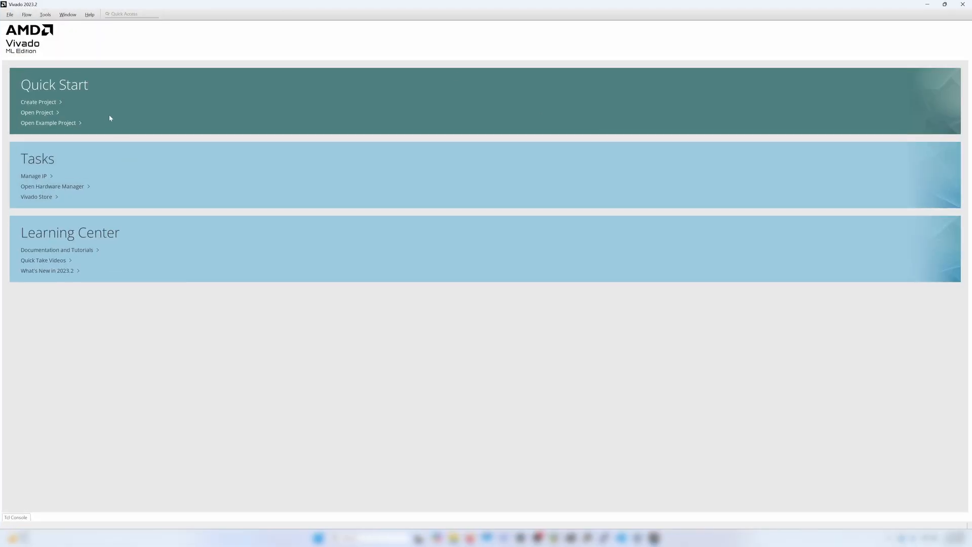